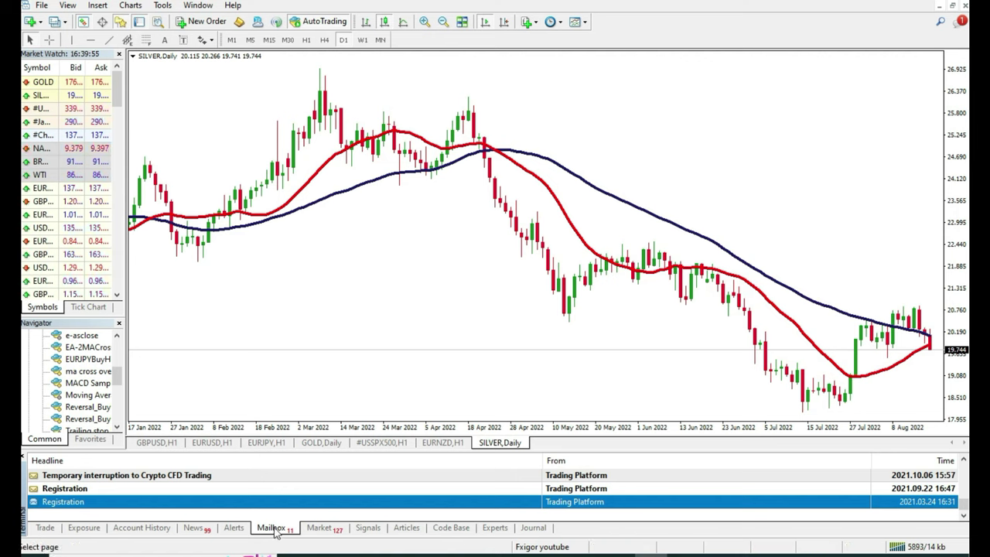
Browse the terminal's account, exposure, history, news and alerts views, then return to Mailbox
left_click(44, 528)
left_click(77, 528)
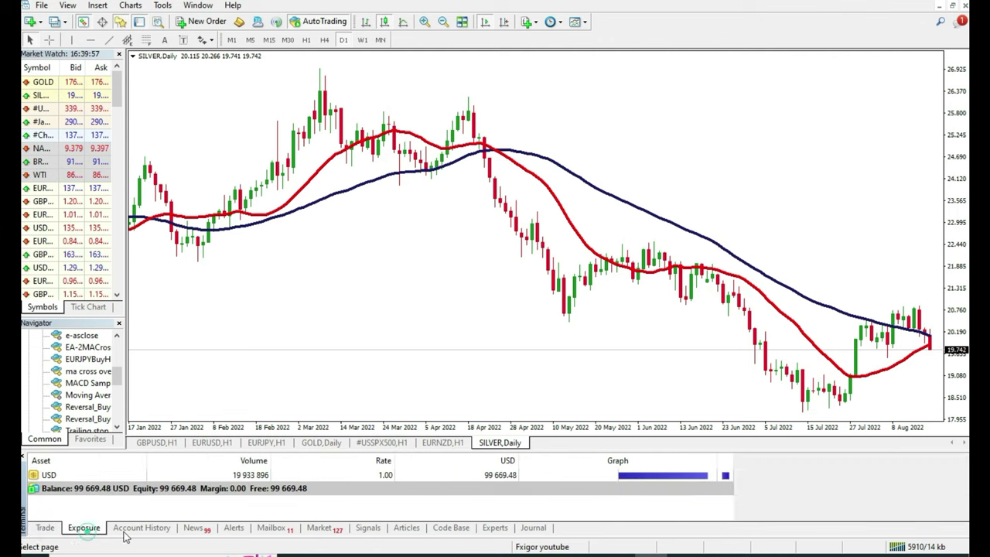
left_click(130, 529)
left_click(192, 528)
left_click(231, 529)
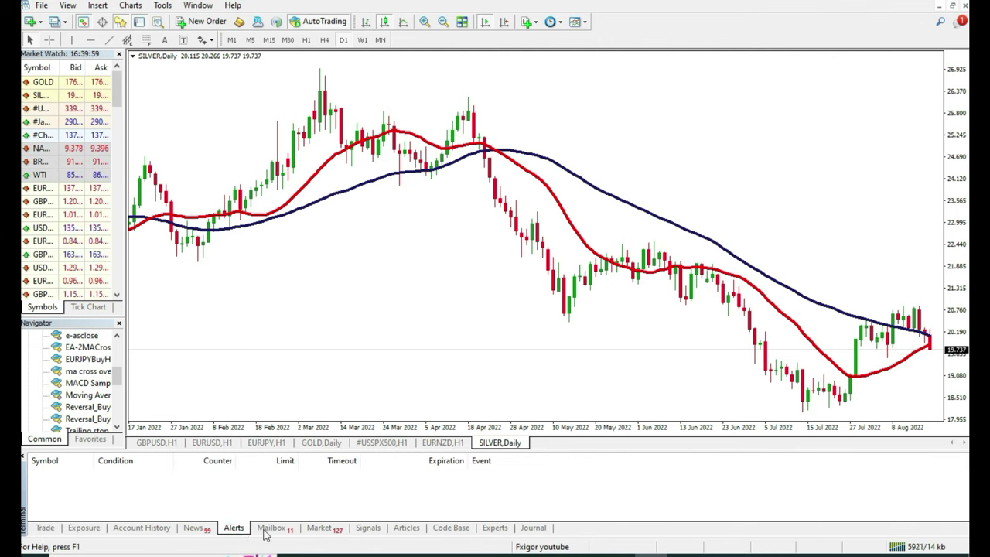
left_click(265, 529)
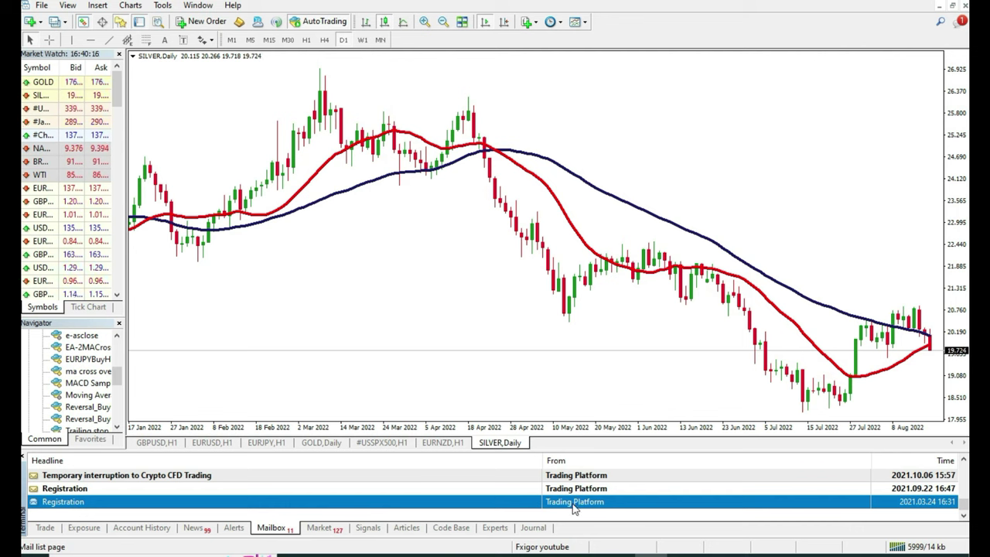
Open the March 2021 Registration email and copy the account password from it
double_click(573, 502)
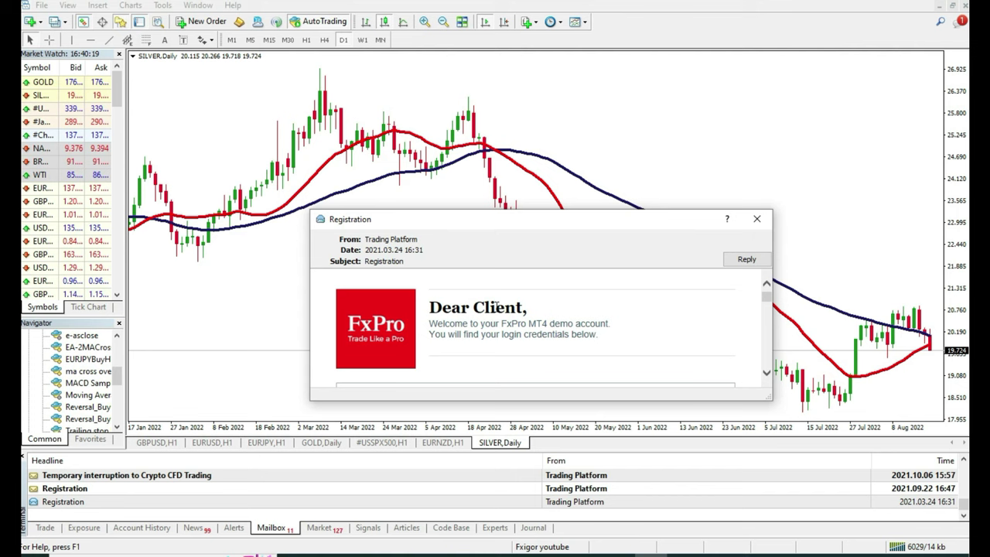
scroll(488, 330, "down", 1)
scroll(488, 330, "down", 1)
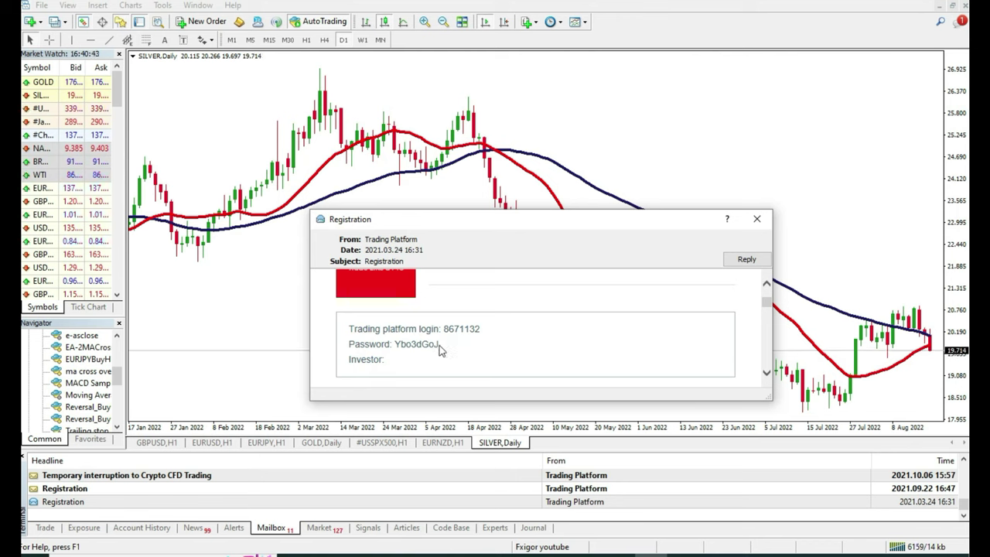
double_click(438, 346)
right_click(408, 346)
left_click(435, 354)
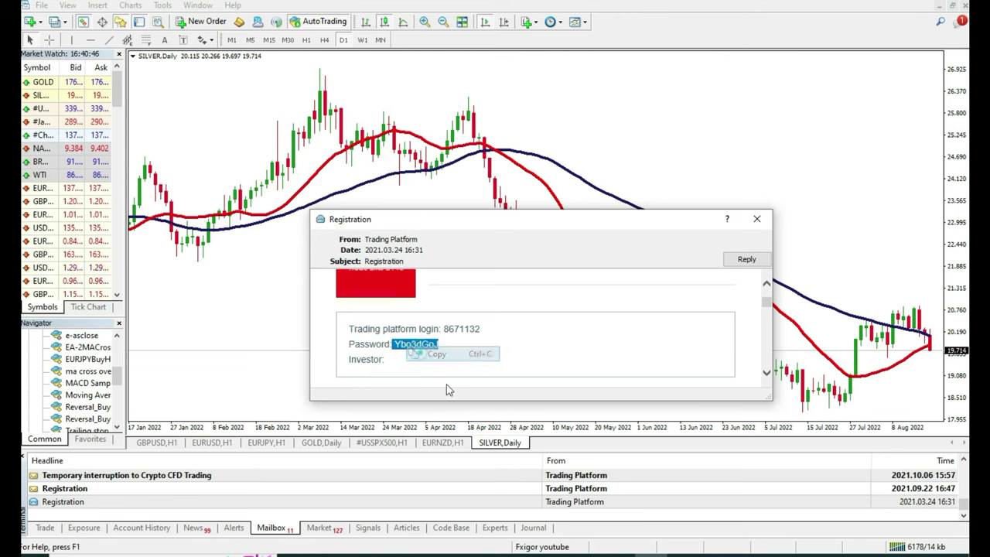
mouse_move(552, 551)
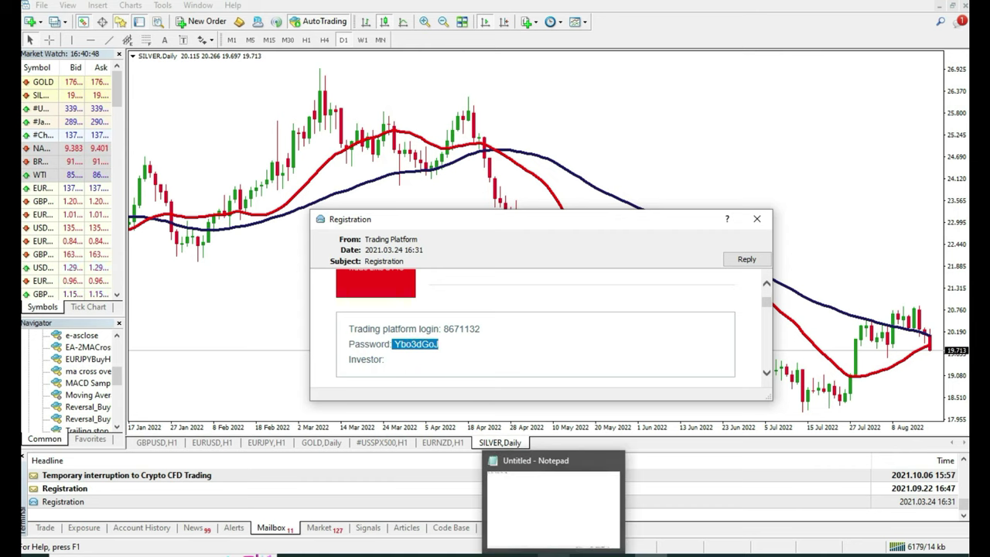
Paste the password into a blank Notepad note, check its first character, then minimize Notepad
left_click(552, 503)
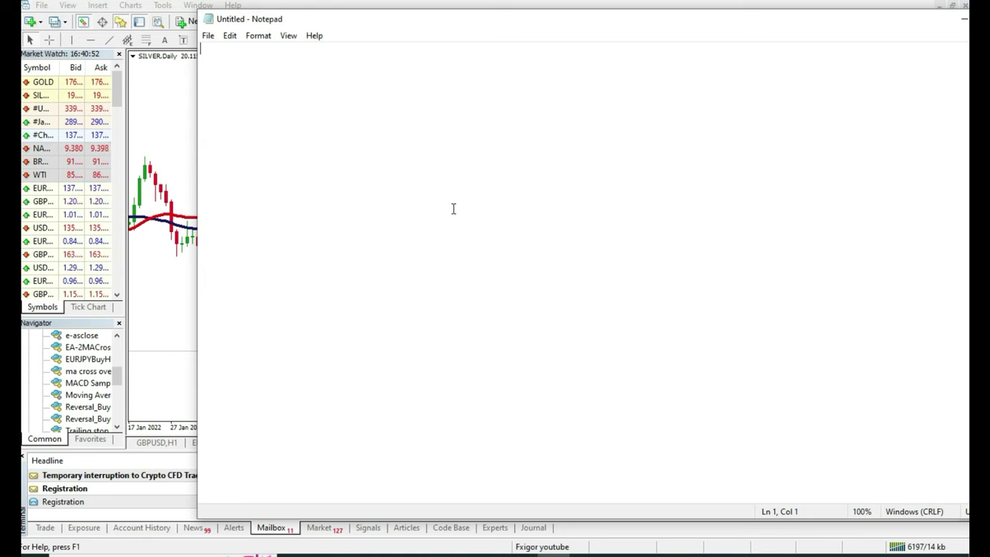
key("ctrl+v")
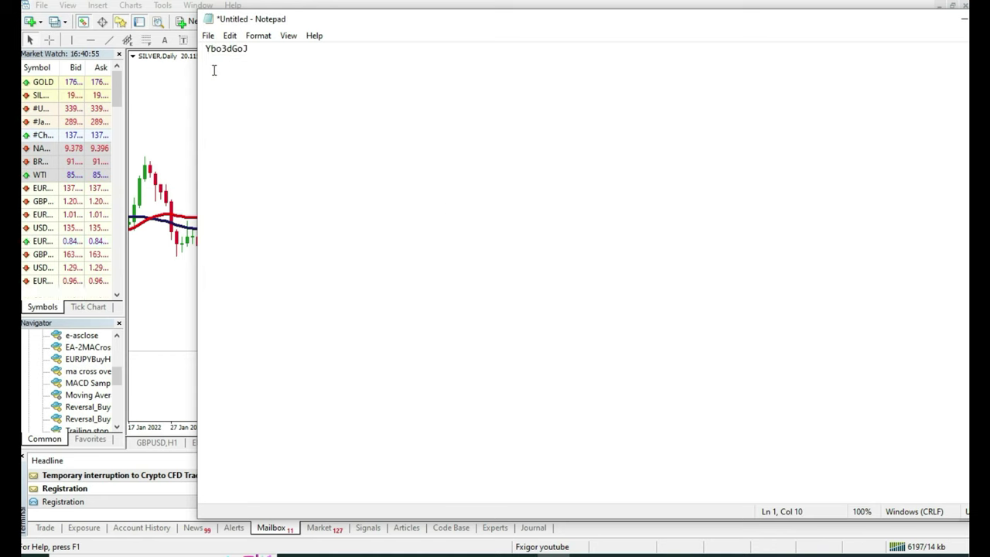
left_click(202, 49)
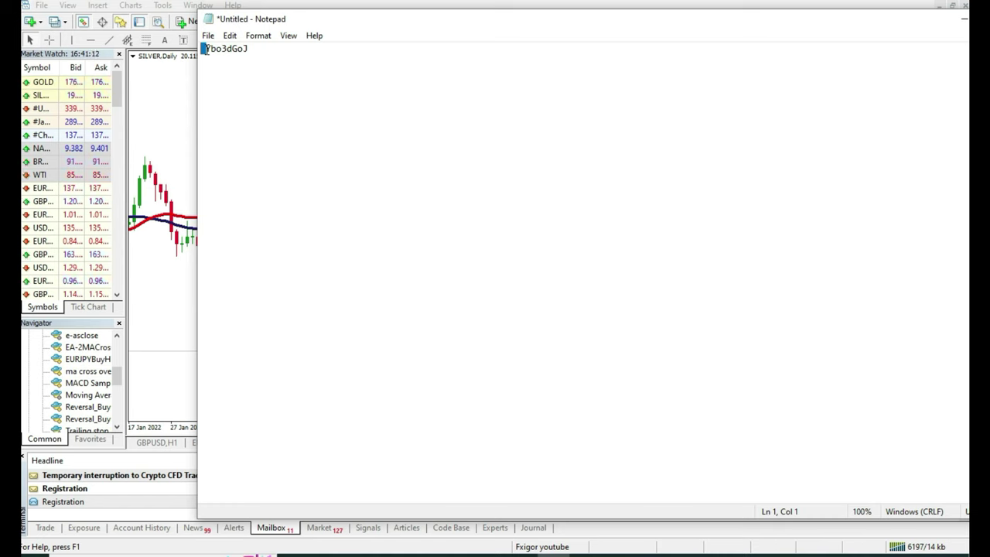
left_click(205, 48)
left_click_drag(205, 49, 200, 49)
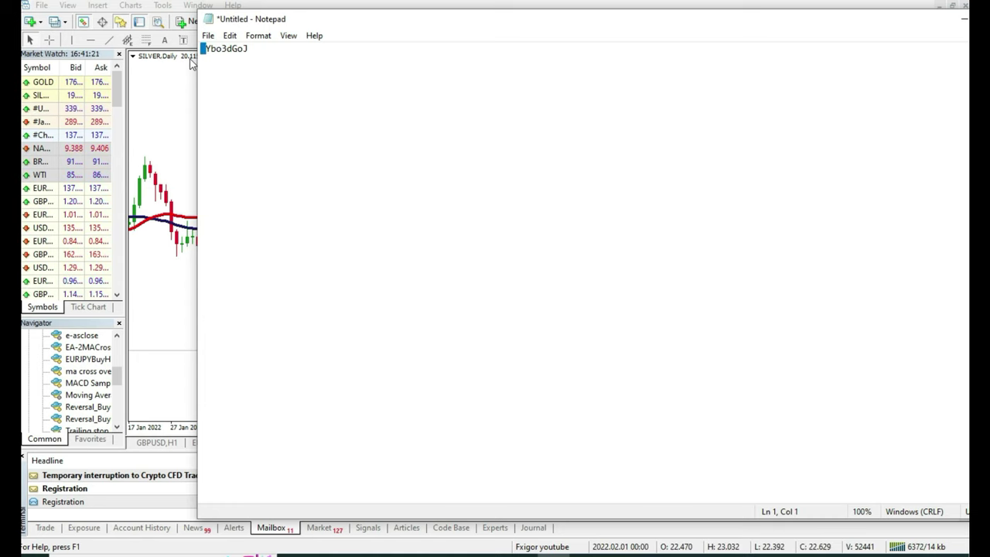
left_click(964, 18)
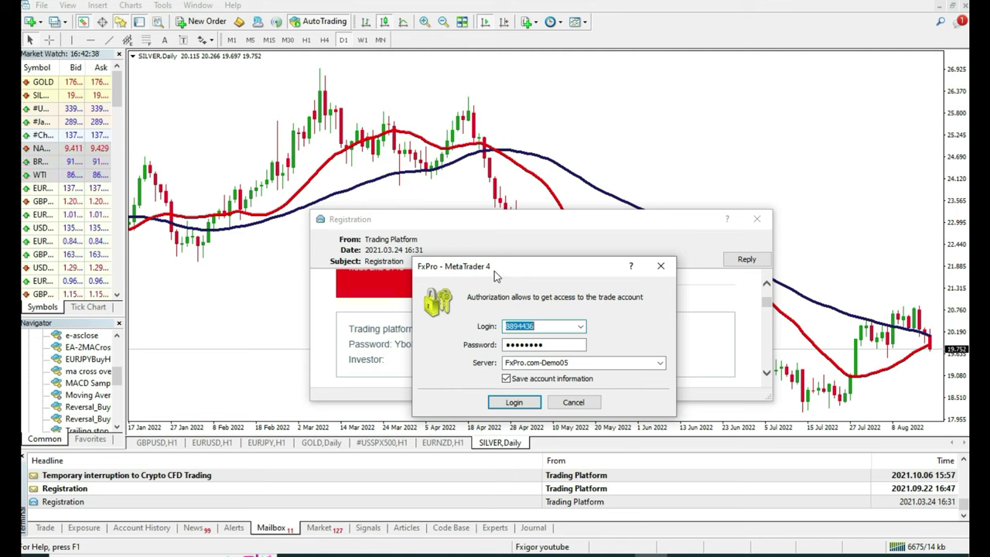
Move the filled FxPro login dialog higher and expand its Server dropdown list
left_click_drag(496, 275, 507, 163)
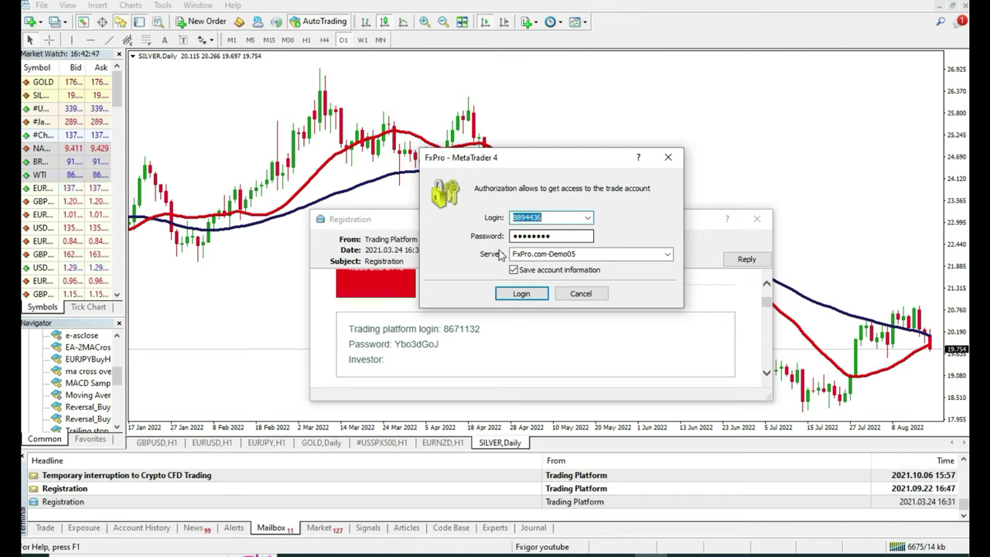
left_click(668, 255)
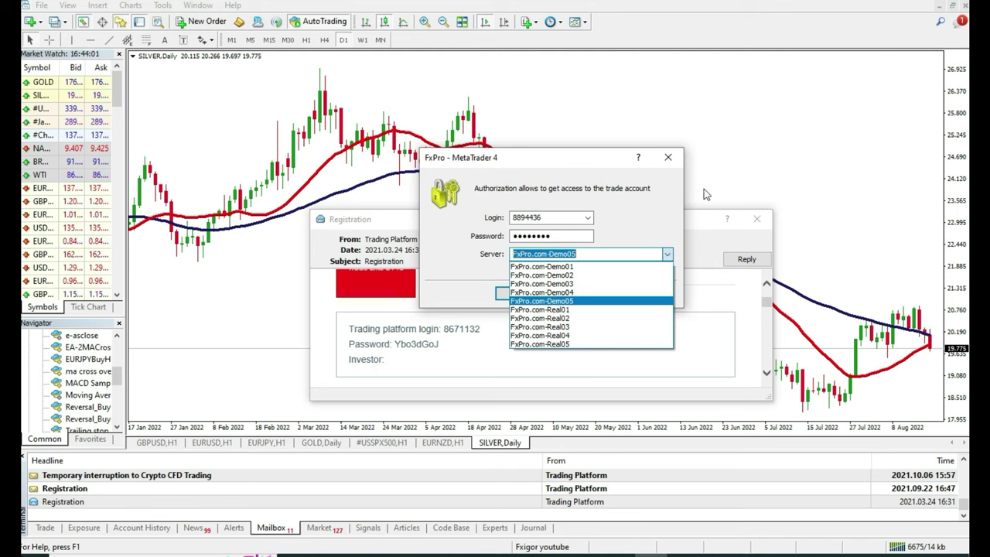
Choose FxPro.com-Demo05 from the expanded server list so the list closes
left_click(588, 252)
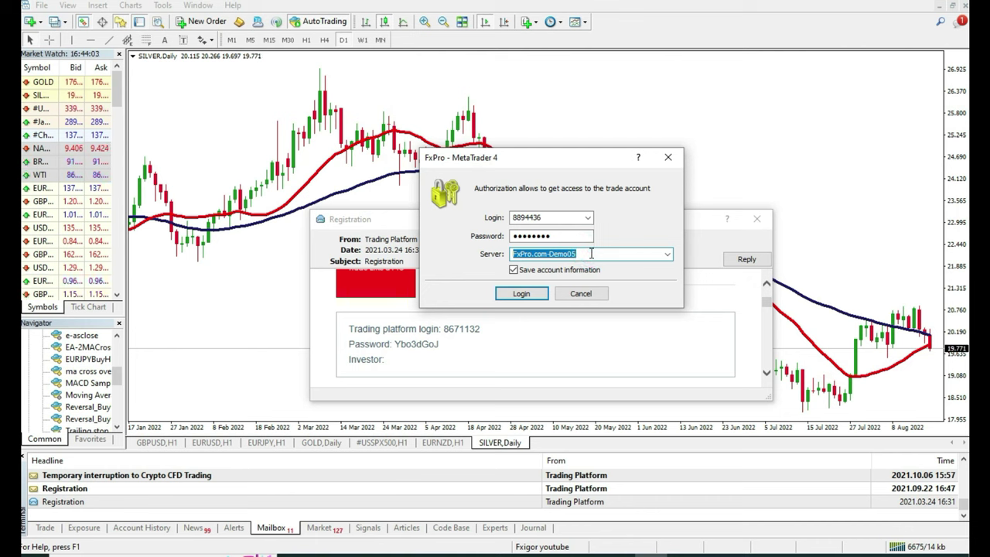